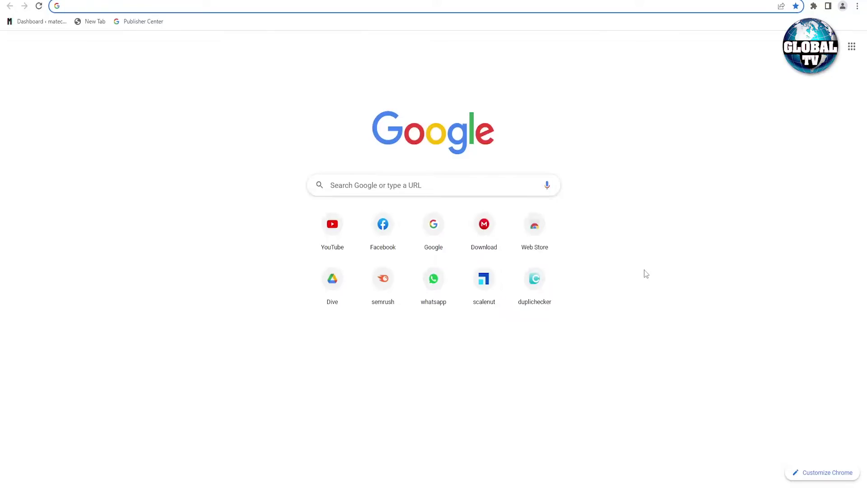
pyautogui.write('y')
pyautogui.press('Return')
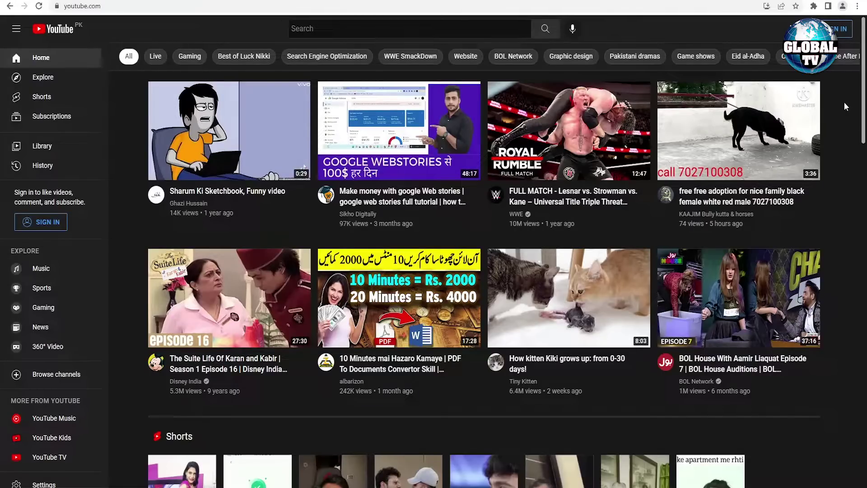
pyautogui.click(838, 30)
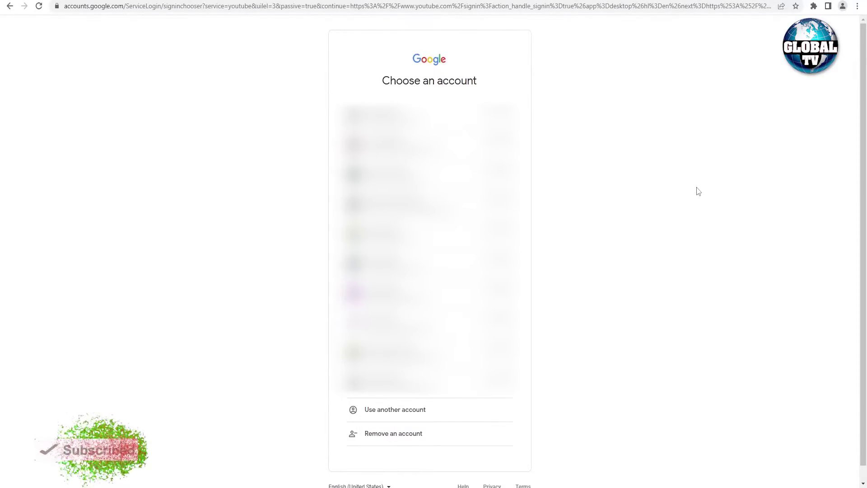
# Step: Choose to use another account and show the account-creation options
pyautogui.click(441, 410)
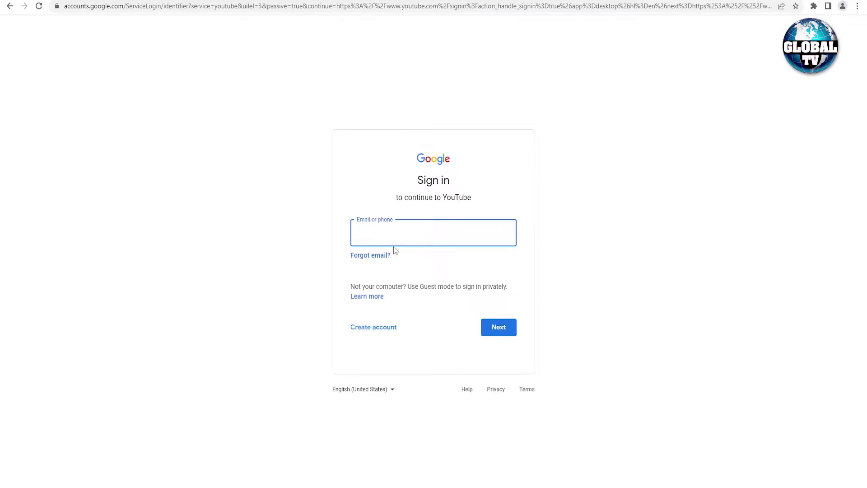
pyautogui.click(394, 336)
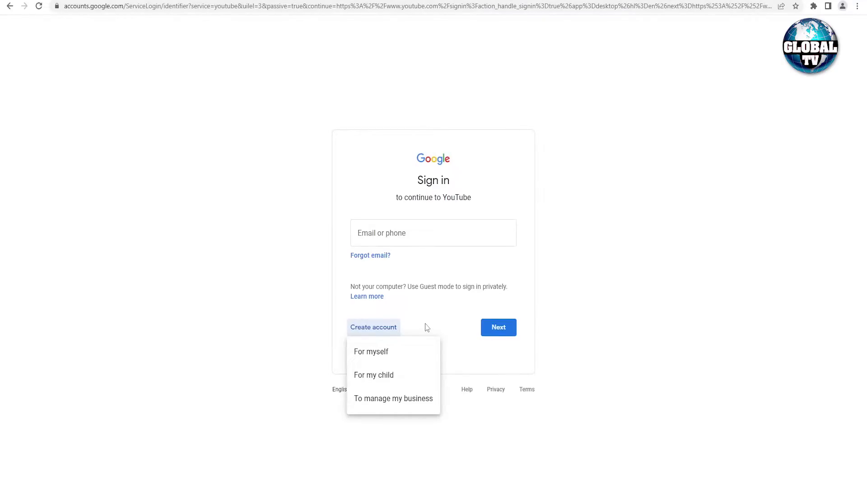
# Step: Start a business Google account and enter the first and last name, fixing the last name's capitalisation
pyautogui.click(398, 407)
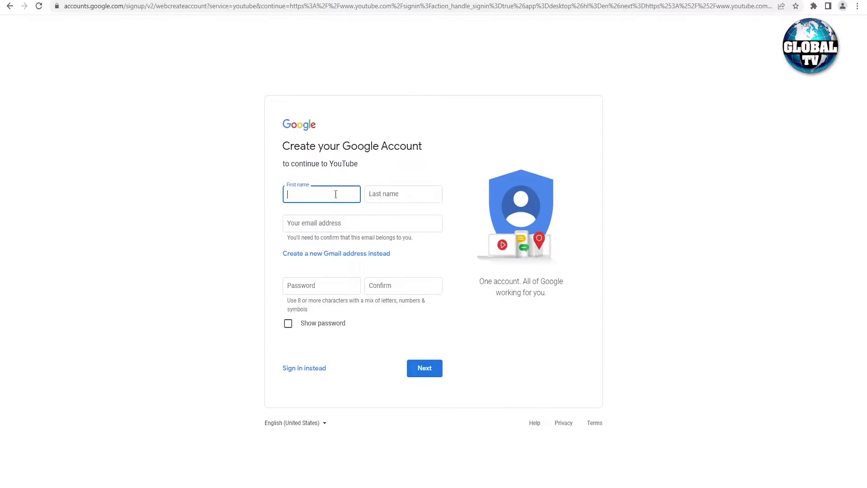
pyautogui.click(373, 195)
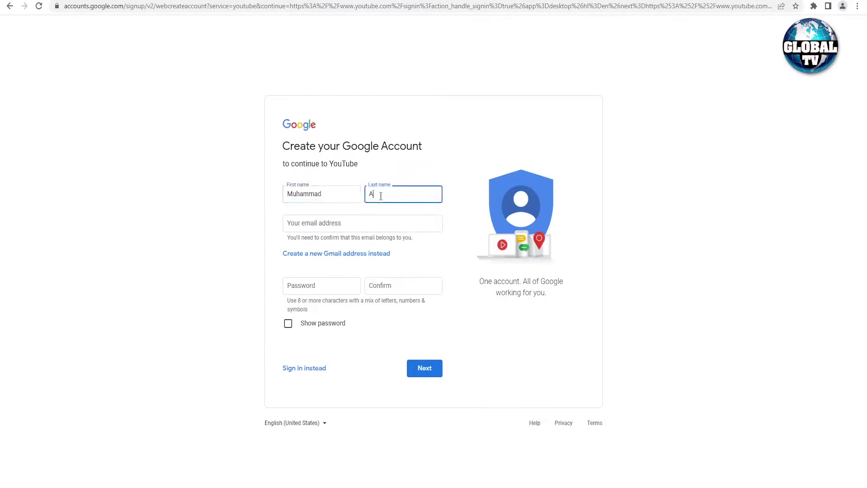
pyautogui.write('nique')
pyautogui.click(451, 208)
# Step: Switch to a new Gmail address and try a first username, which is rejected and cleared
pyautogui.click(324, 260)
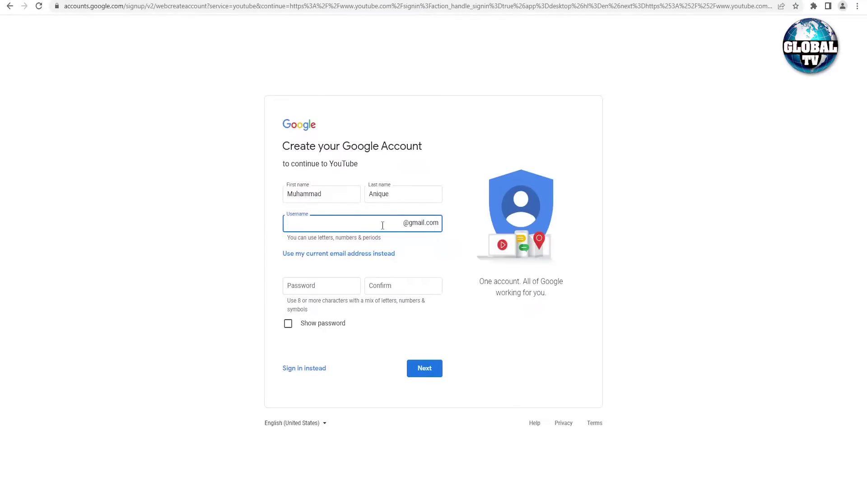
pyautogui.click(452, 272)
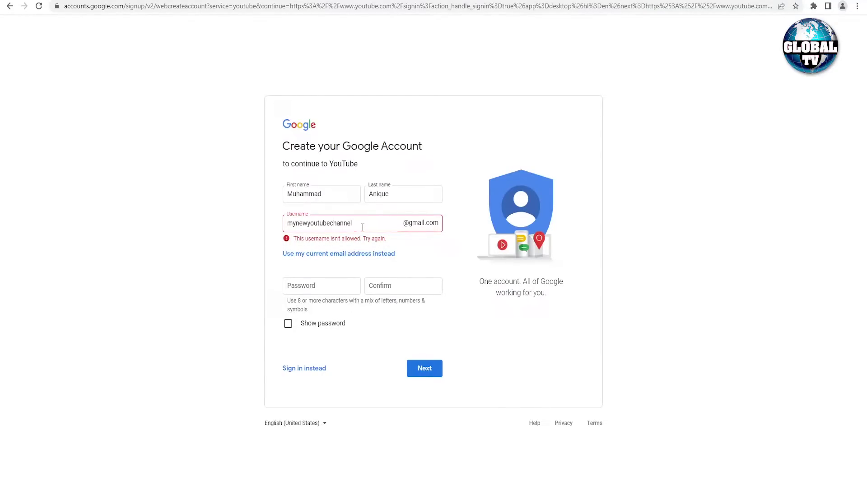
pyautogui.moveTo(362, 223); pyautogui.dragTo(279, 225)
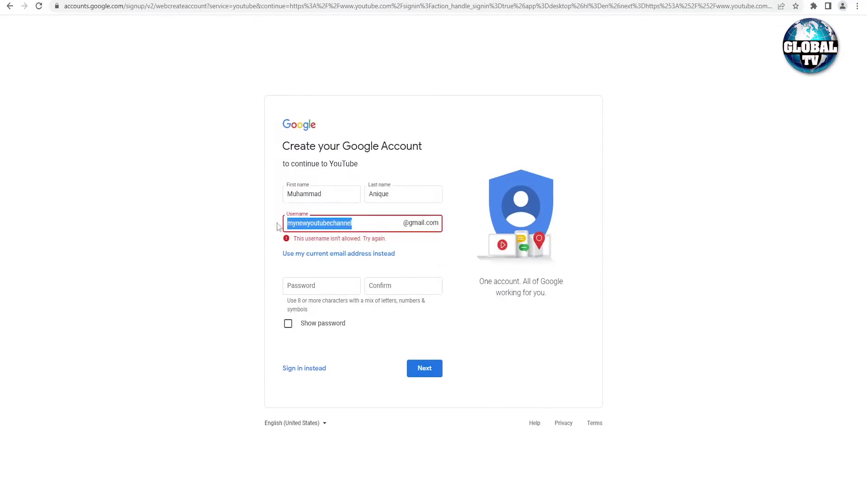
pyautogui.press('BackSpace')
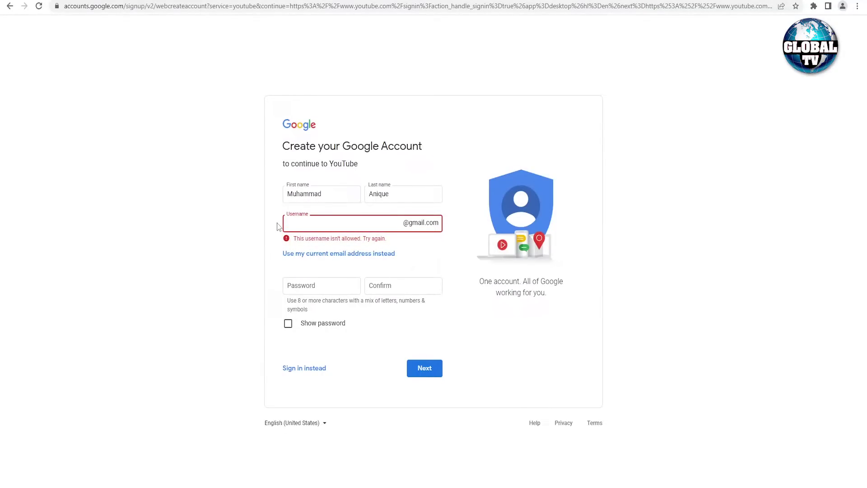
# Step: Enter a different username ending in digits until Google accepts it
pyautogui.write('M')
pyautogui.press('BackSpace')
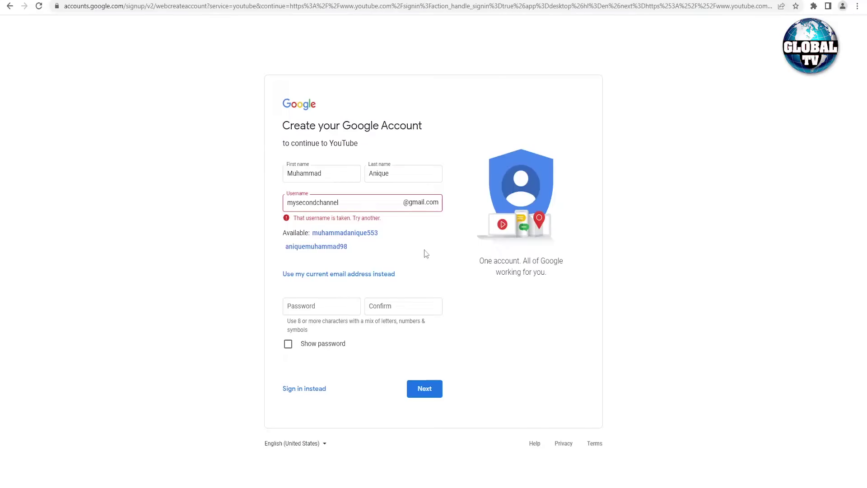
pyautogui.click(372, 200)
pyautogui.write('1')
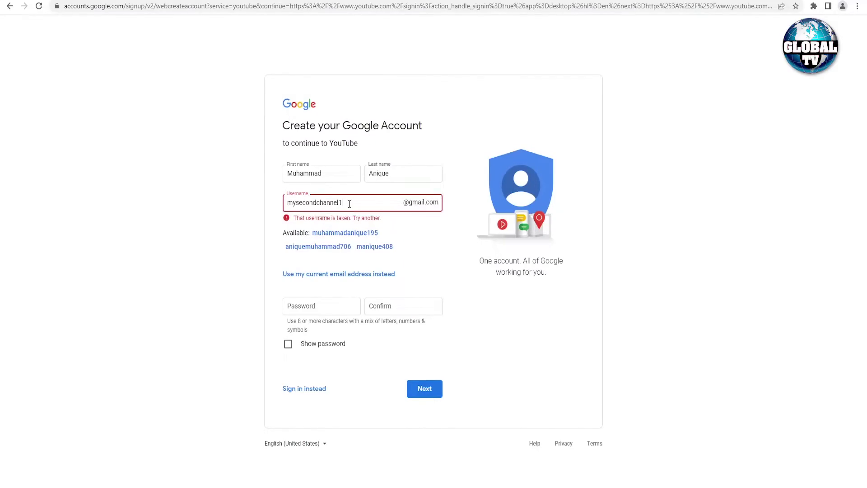
pyautogui.write('2')
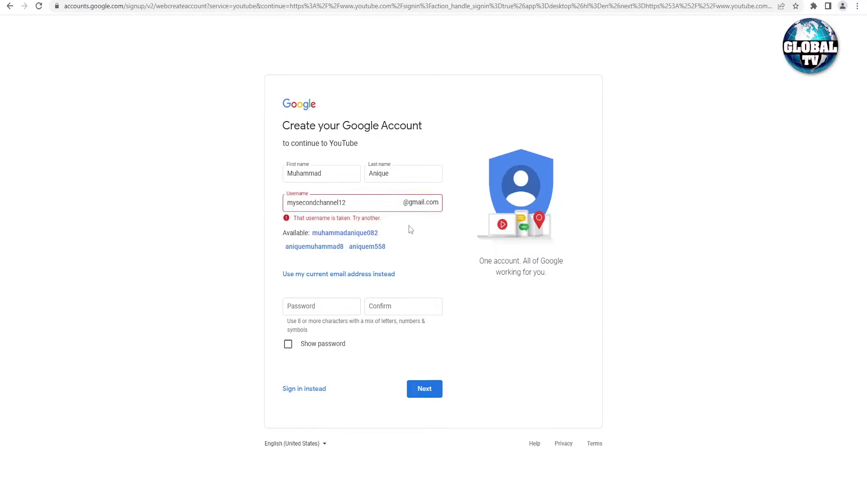
pyautogui.click(387, 205)
pyautogui.write('3')
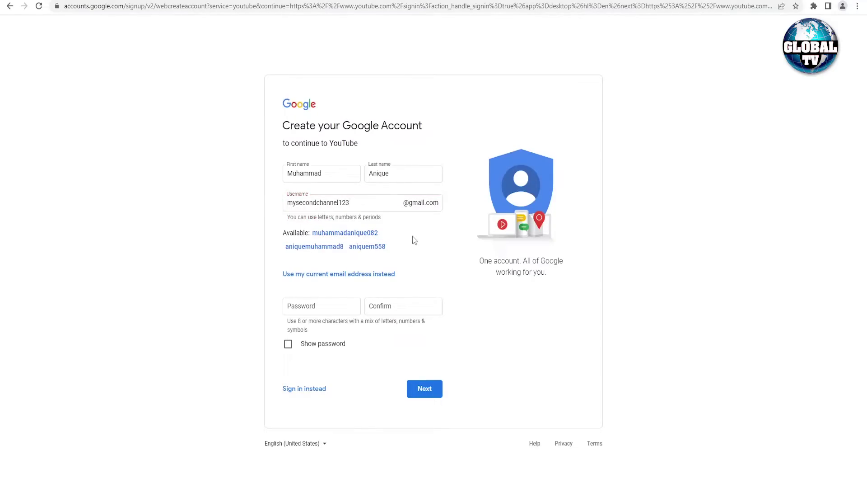
pyautogui.click(364, 213)
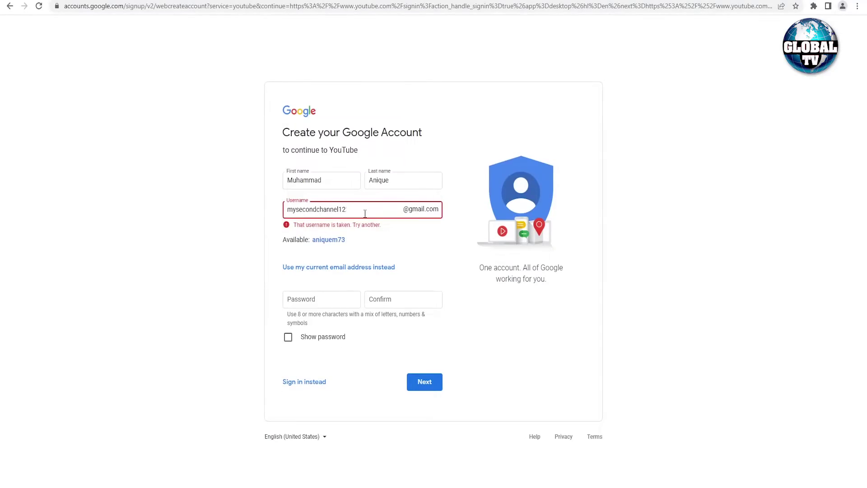
pyautogui.press('BackSpace')
pyautogui.press('BackSpace')
pyautogui.write('321')
pyautogui.click(436, 260)
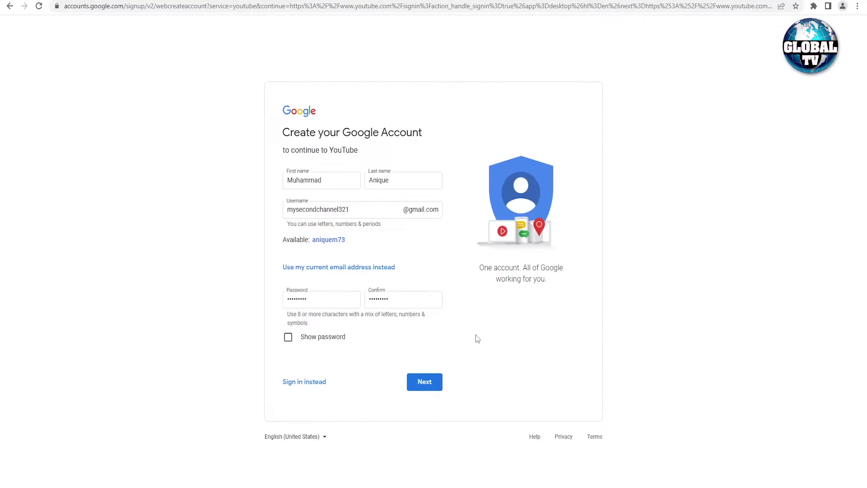
# Step: Submit the account details and verify a Pakistan phone number with the received code
pyautogui.click(432, 388)
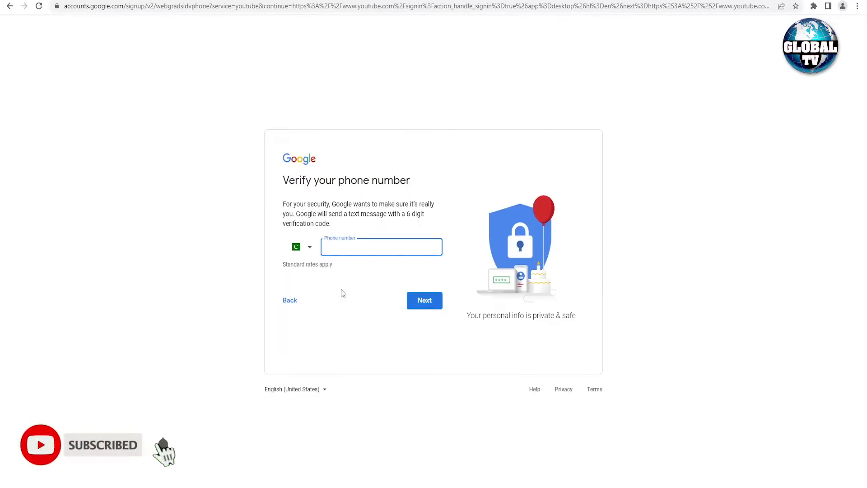
pyautogui.click(311, 255)
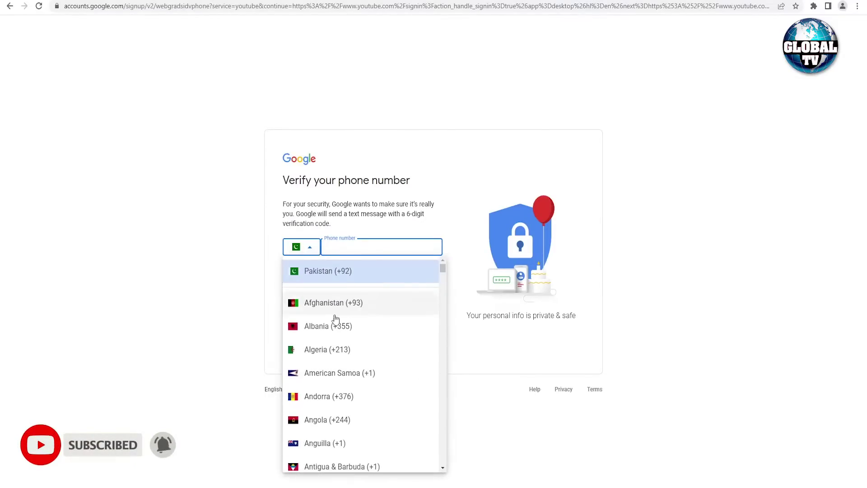
pyautogui.click(396, 267)
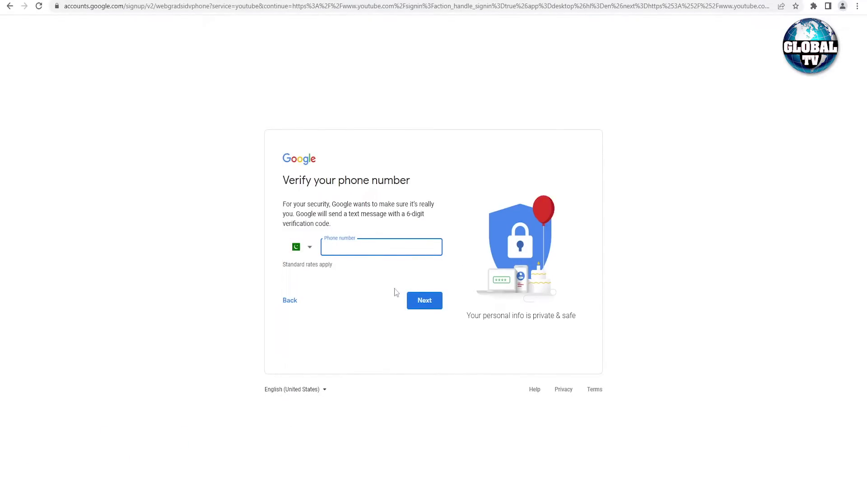
pyautogui.moveTo(409, 214); pyautogui.dragTo(413, 229)
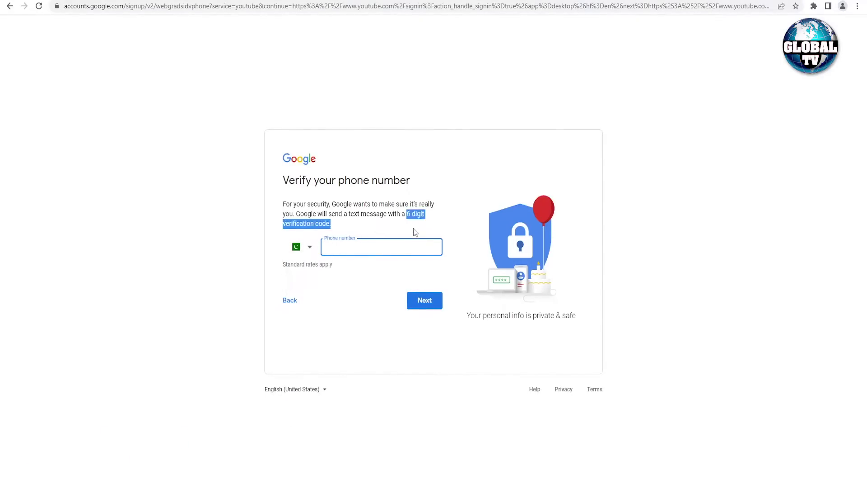
pyautogui.click(381, 288)
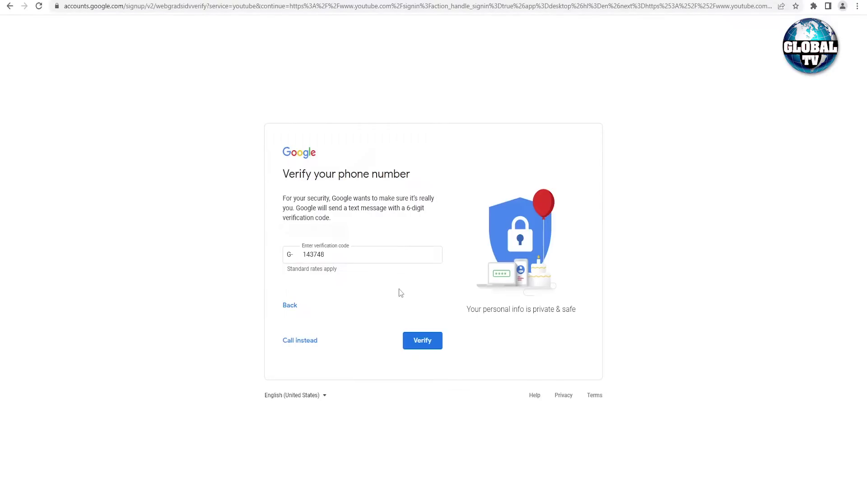
pyautogui.click(430, 347)
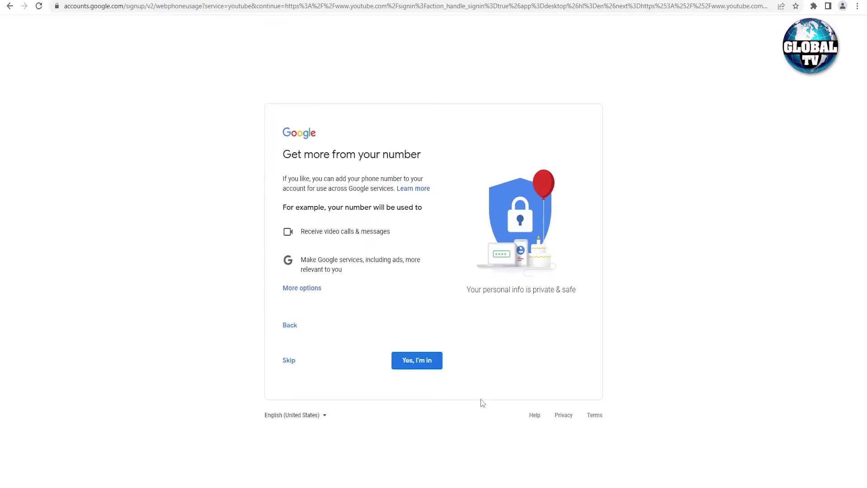
# Step: Skip the optional 'Get more from your number' offer
pyautogui.moveTo(279, 156); pyautogui.dragTo(425, 156)
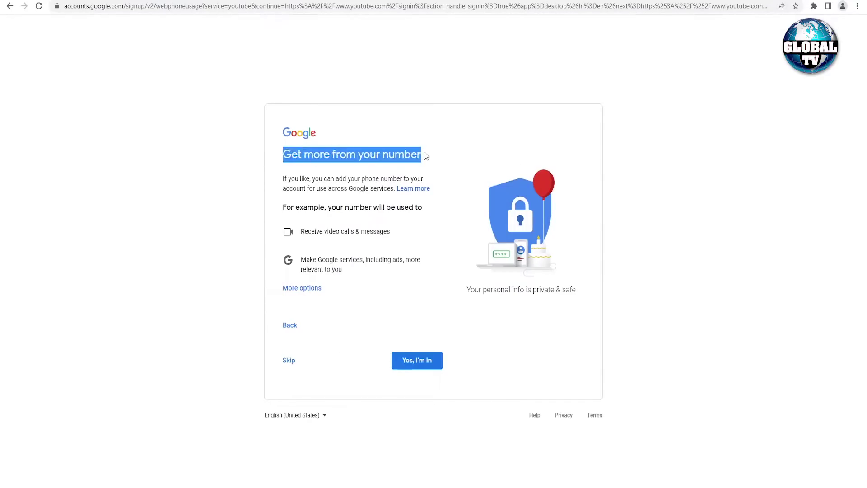
pyautogui.click(434, 155)
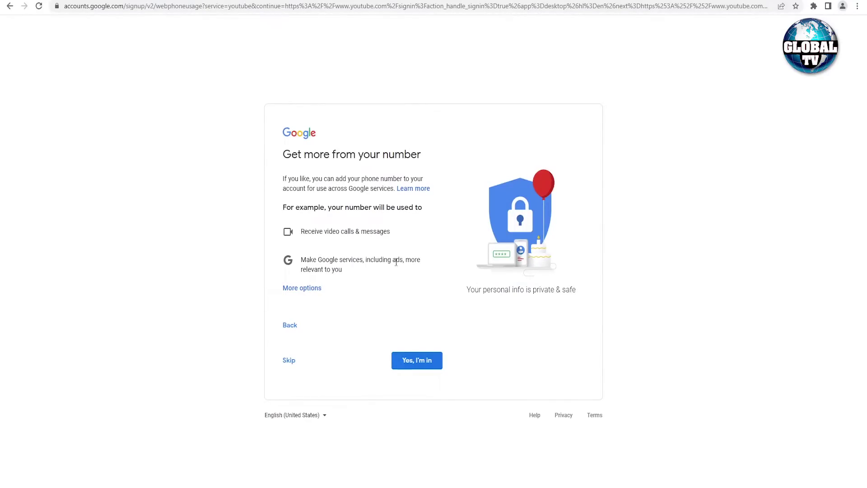
pyautogui.click(285, 364)
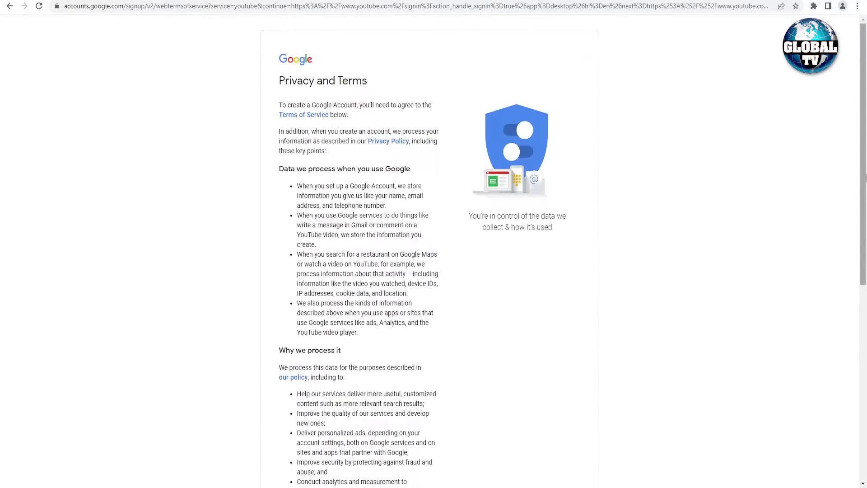
# Step: Accept the Privacy and Terms to create the account, then decline the Business Profile offer
pyautogui.moveTo(865, 179); pyautogui.dragTo(864, 378)
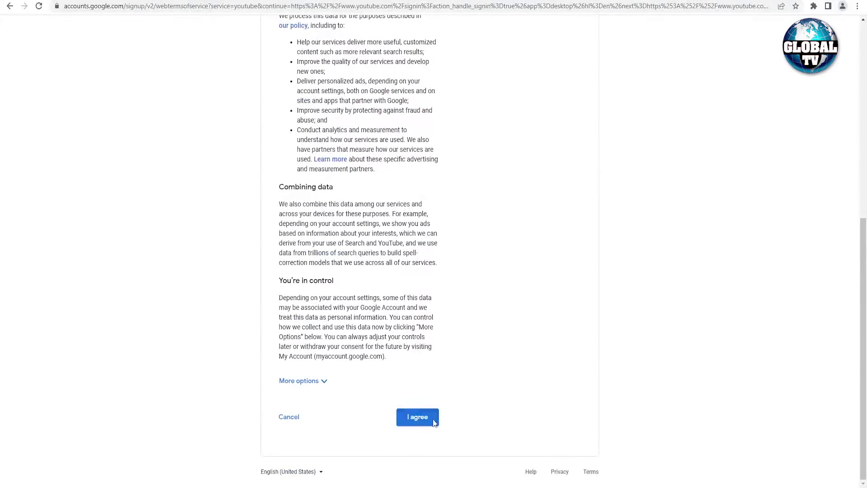
pyautogui.click(428, 426)
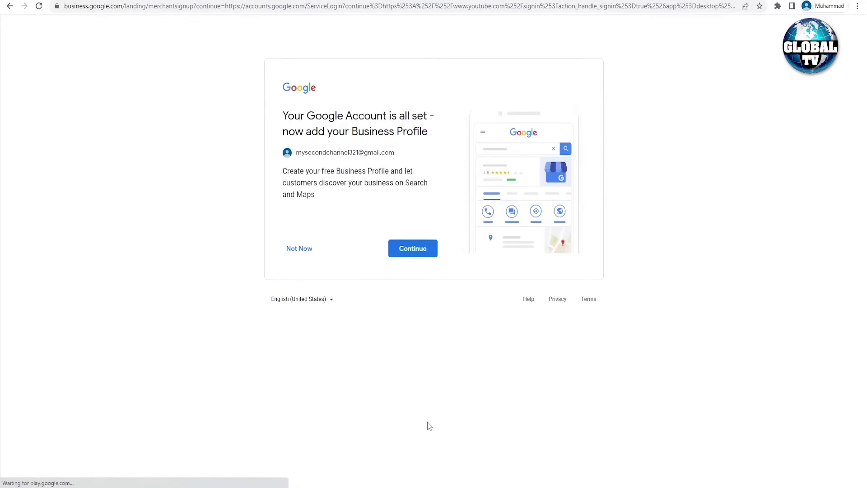
pyautogui.moveTo(279, 123); pyautogui.dragTo(445, 124)
pyautogui.click(445, 125)
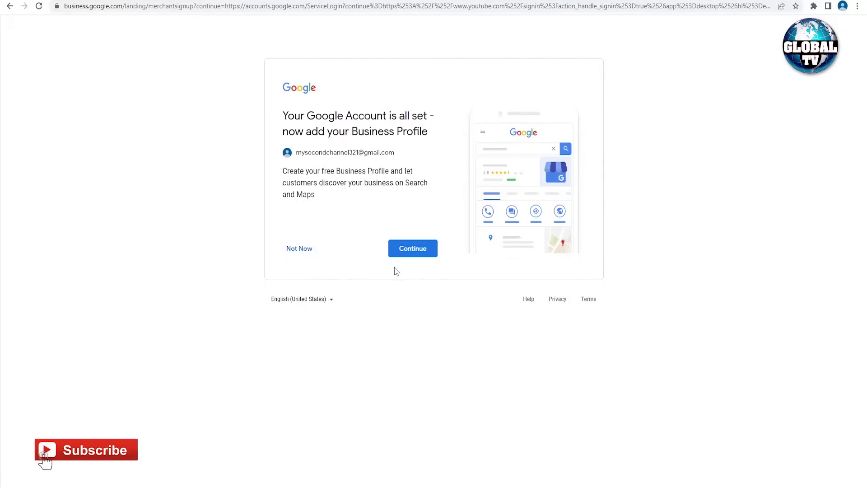
pyautogui.click(299, 249)
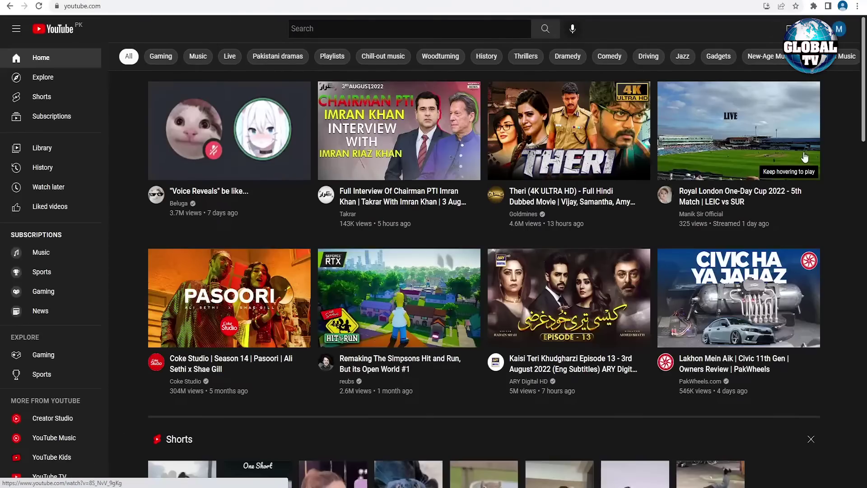
# Step: Open the new account's profile menu from the YouTube home page
pyautogui.moveTo(820, 141)
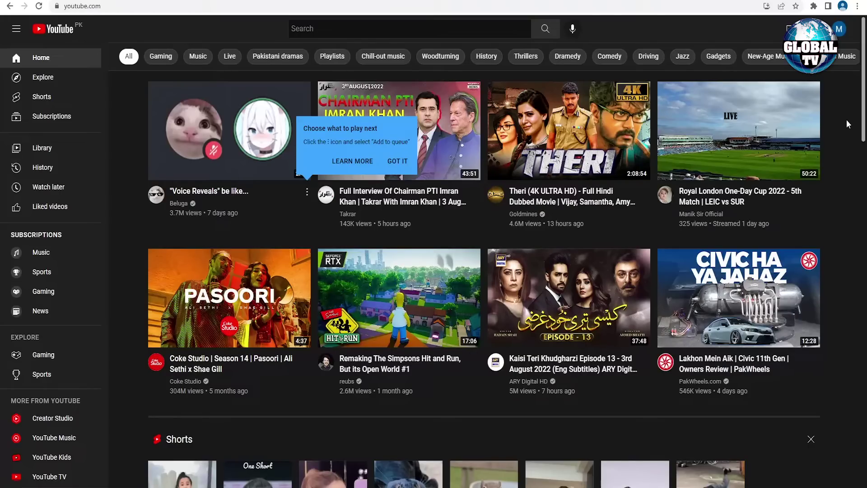
pyautogui.click(840, 30)
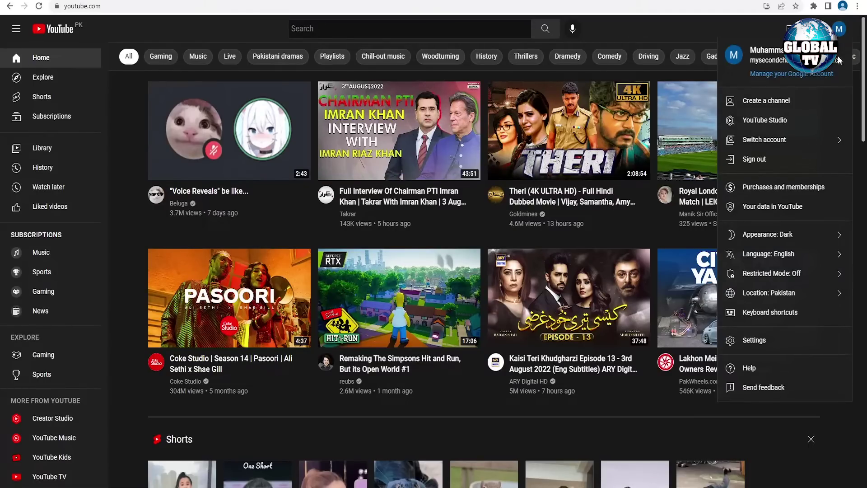
# Step: Replace the prefilled channel name with 'My New Youtube Channel' and create the channel
pyautogui.click(800, 107)
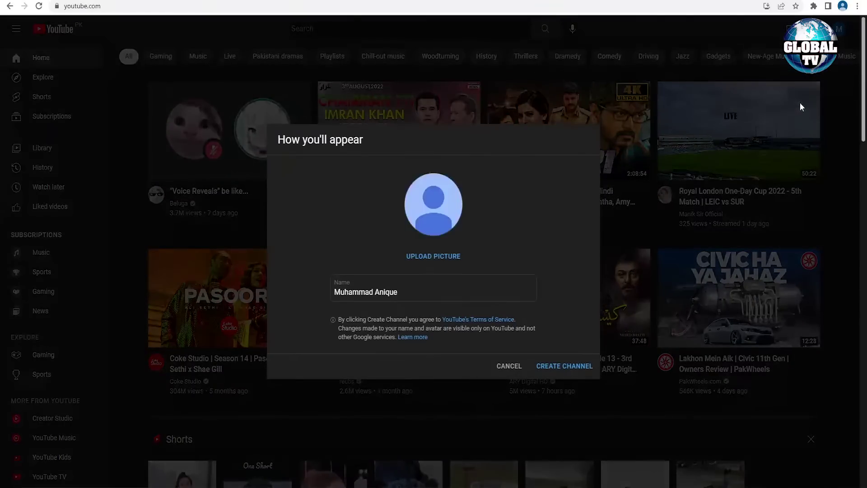
pyautogui.tripleClick(497, 287)
pyautogui.press('BackSpace')
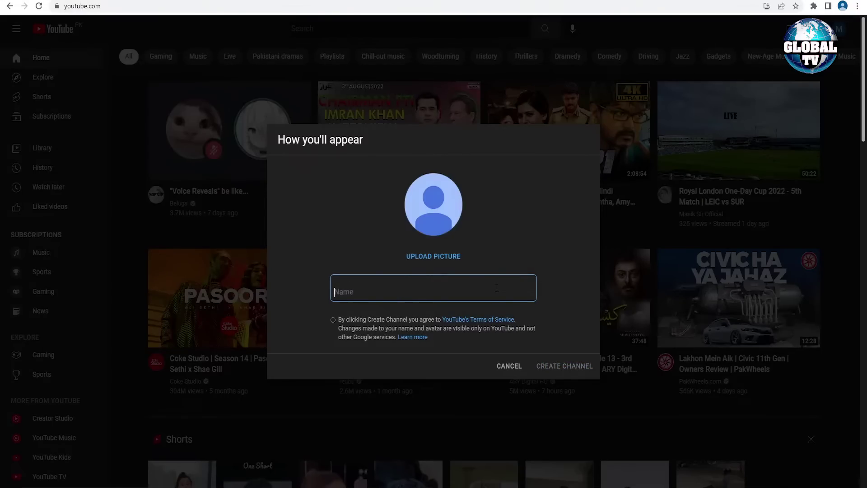
pyautogui.write('My New')
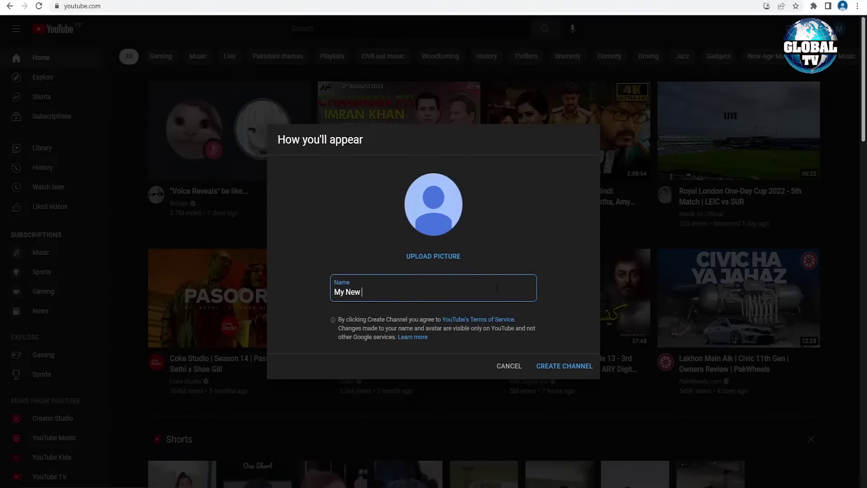
pyautogui.write(' Youtube CHannel')
pyautogui.press('BackSpace')
pyautogui.press('BackSpace')
pyautogui.press('BackSpace')
pyautogui.press('BackSpace')
pyautogui.press('BackSpace')
pyautogui.press('BackSpace')
pyautogui.write('hannel')
pyautogui.click(559, 370)
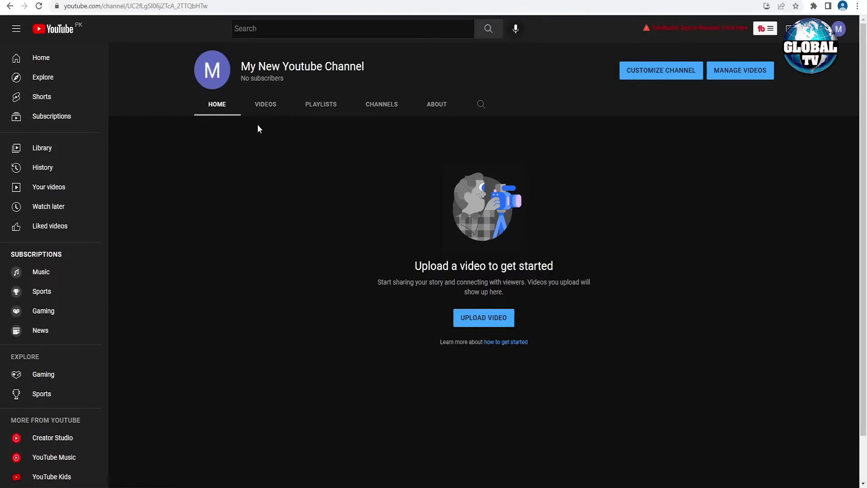
# Step: Browse the channel's Videos, Playlists, Channels and About tabs, return Home, and open the account menu
pyautogui.click(270, 112)
pyautogui.click(307, 111)
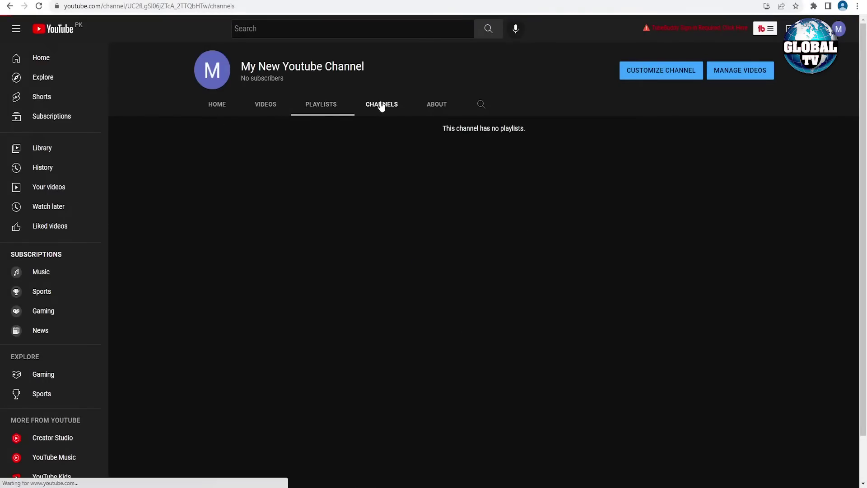
pyautogui.click(381, 106)
pyautogui.click(444, 107)
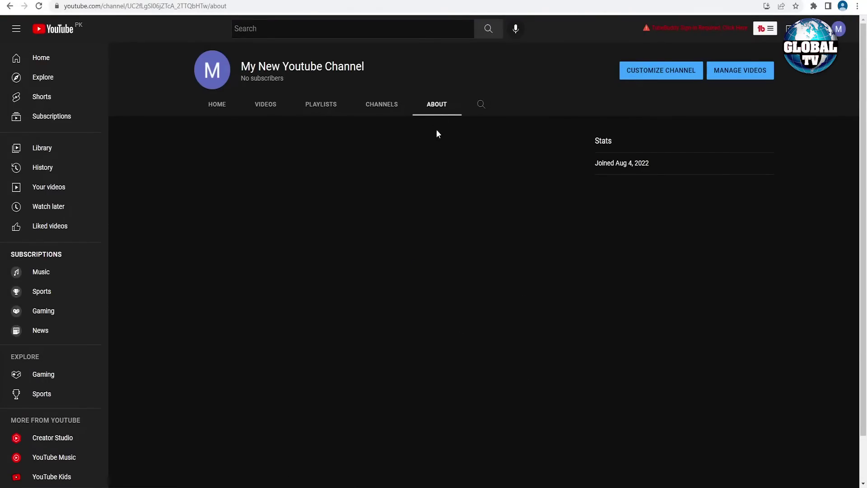
pyautogui.click(225, 111)
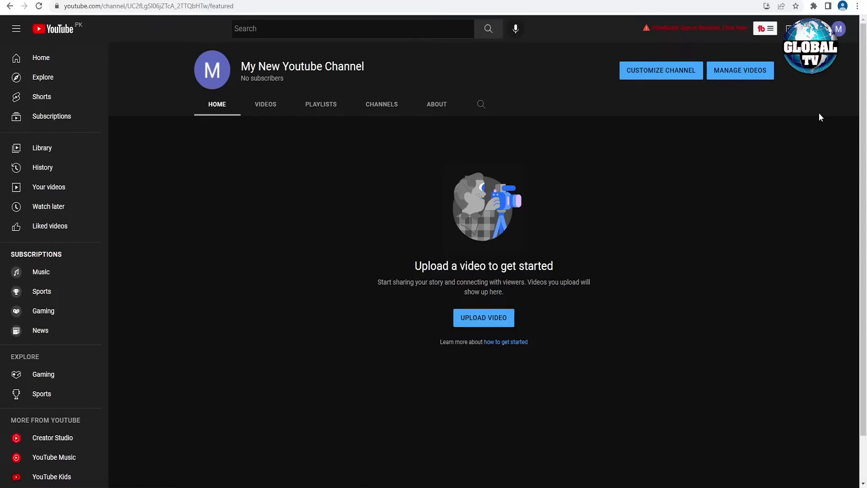
pyautogui.click(839, 30)
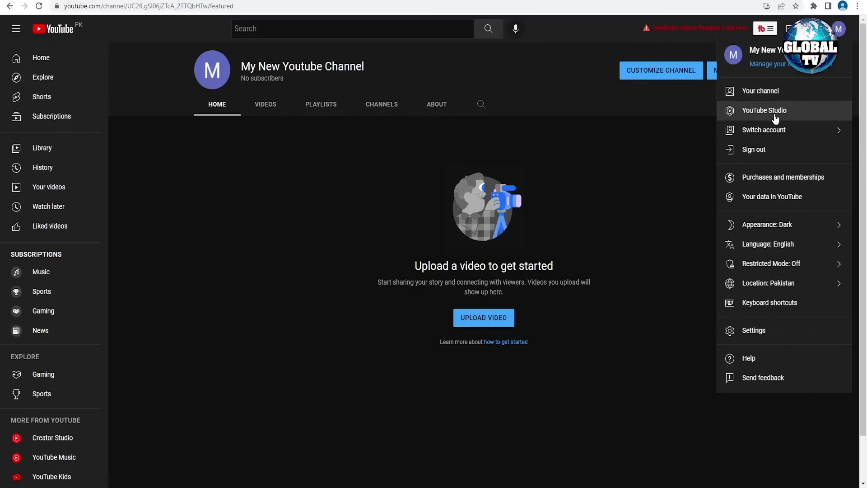
# Step: Go to View all channels, start creating another channel, then go back to account settings
pyautogui.click(781, 131)
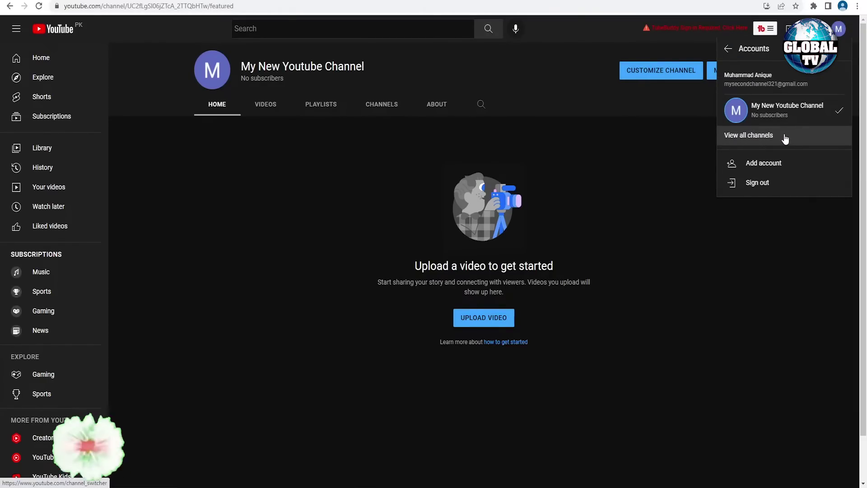
pyautogui.click(783, 136)
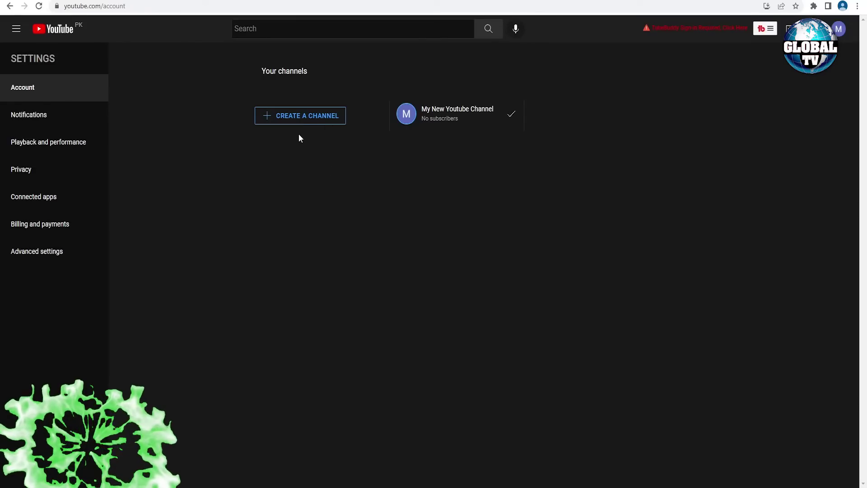
pyautogui.click(322, 122)
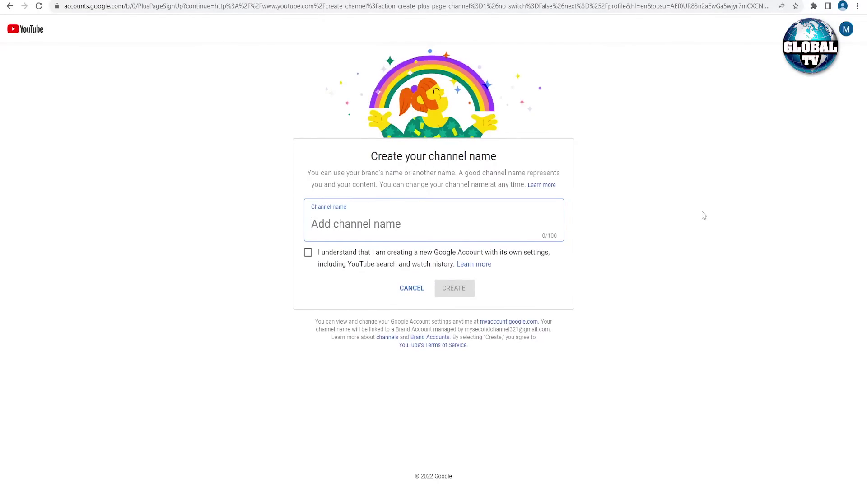
pyautogui.click(9, 9)
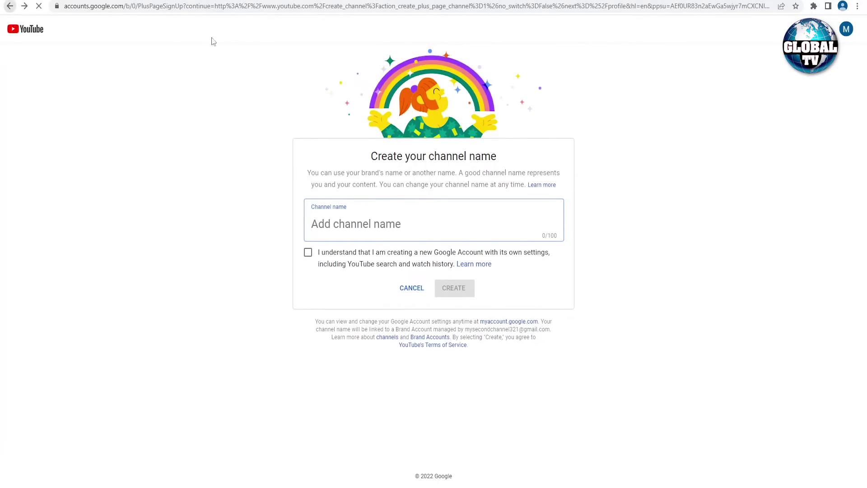